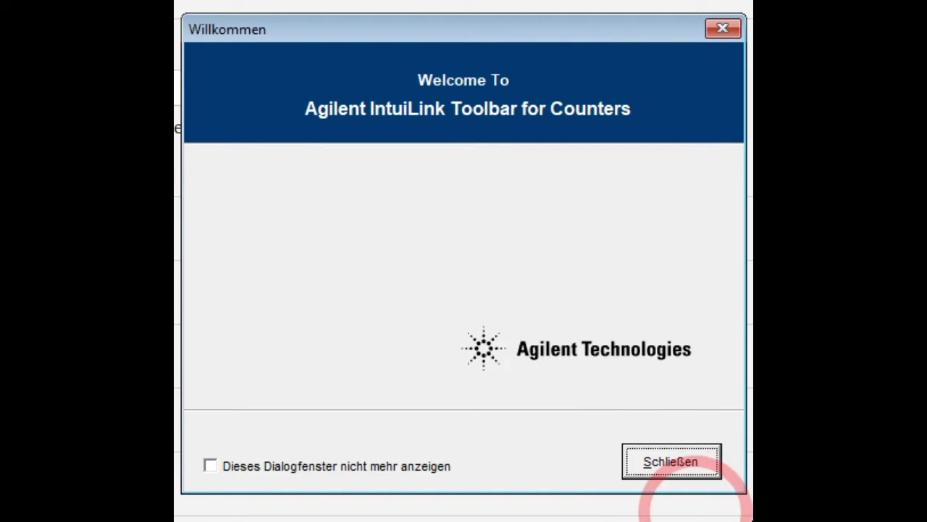
Step: Close the Agilent welcome screen, open a blank workbook, and pin the Add-Ins ribbon
{"action": "left_click", "coordinate": [672, 463]}
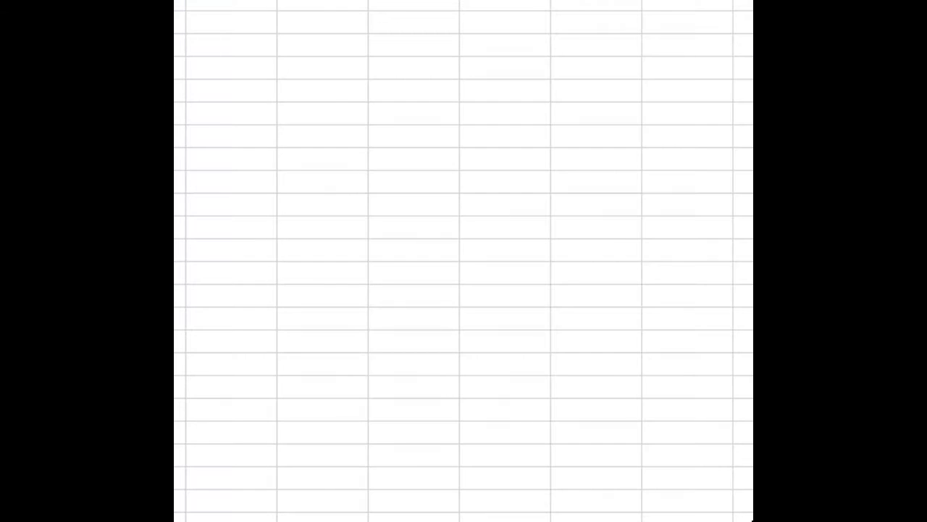
{"action": "left_click", "coordinate": [221, 70]}
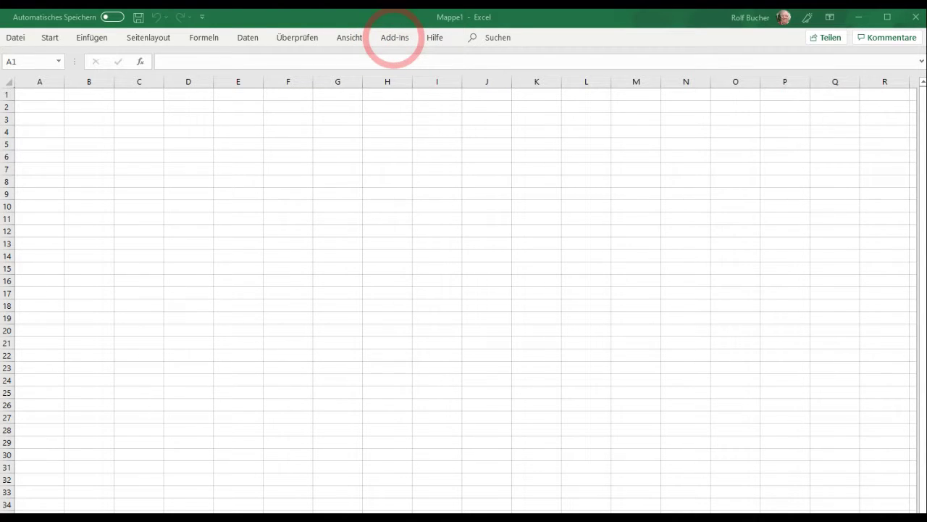
{"action": "left_click", "coordinate": [394, 38]}
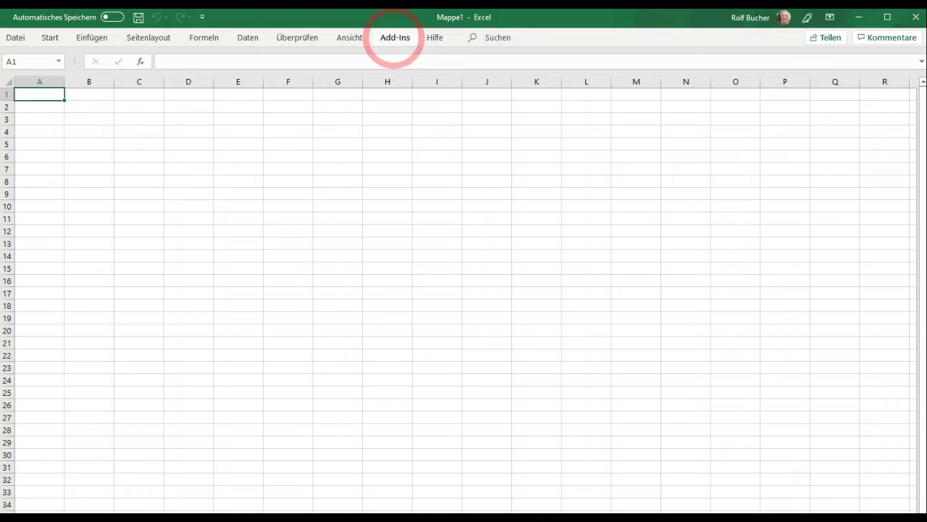
{"action": "double_click", "coordinate": [394, 37]}
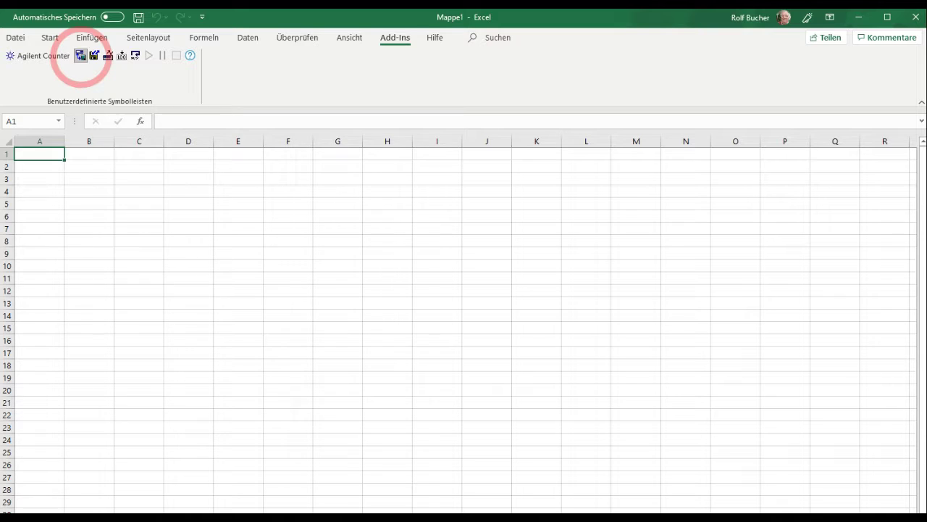
Step: Identify the 53131A counter at GPIB1::3::INSTR and connect to it
{"action": "left_click", "coordinate": [81, 55]}
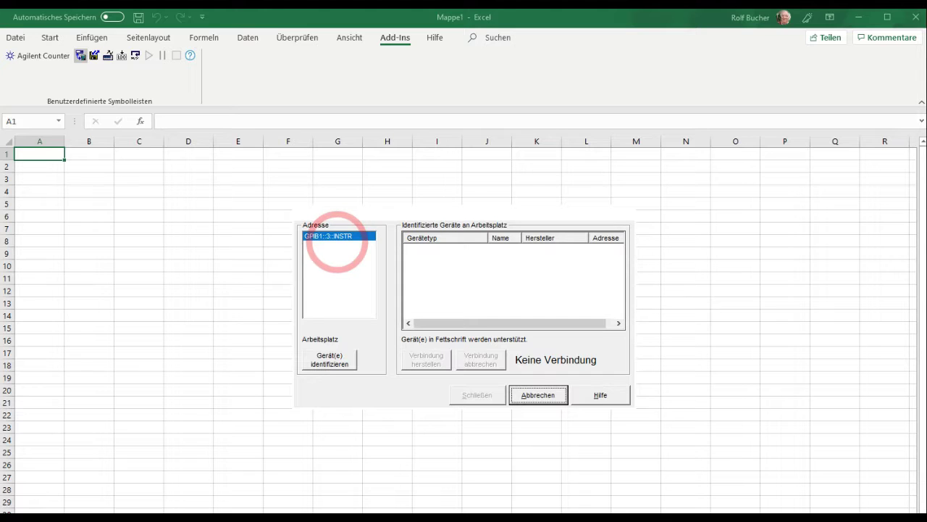
{"action": "left_click", "coordinate": [329, 358]}
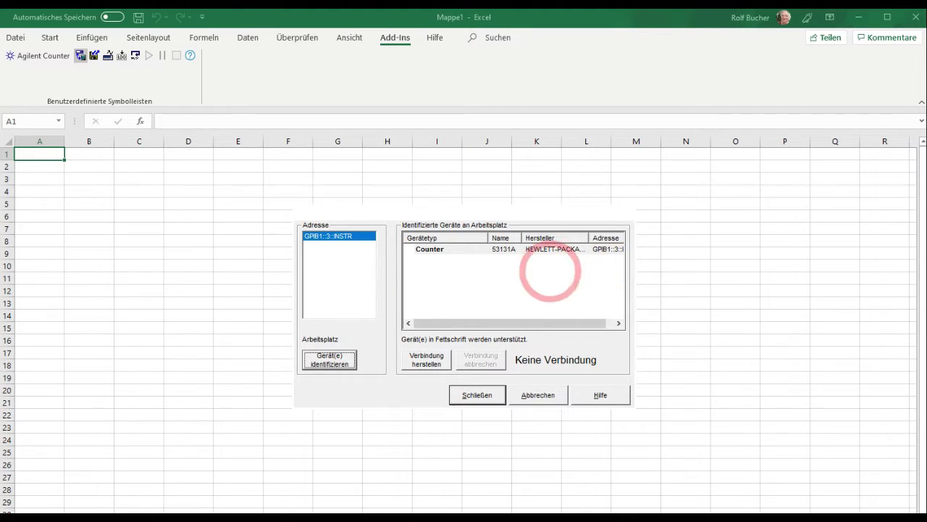
{"action": "left_click", "coordinate": [433, 249]}
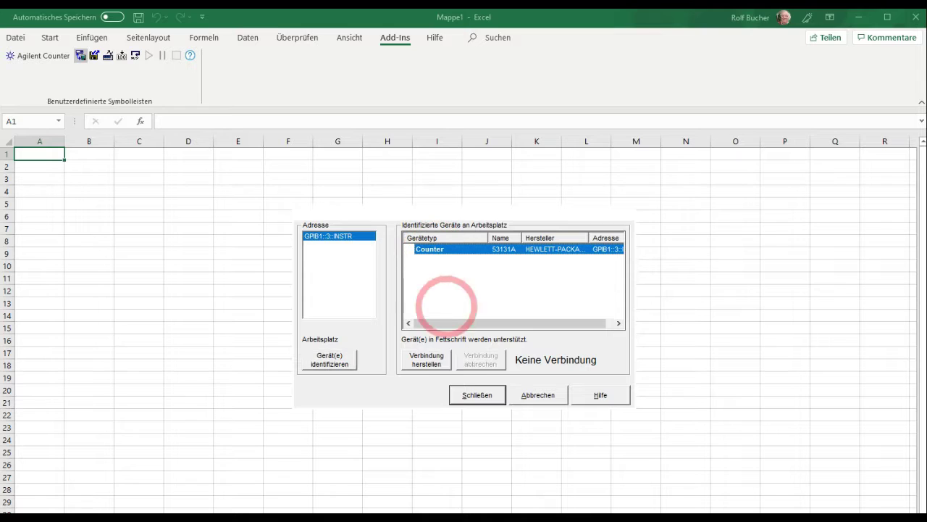
{"action": "left_click", "coordinate": [426, 361]}
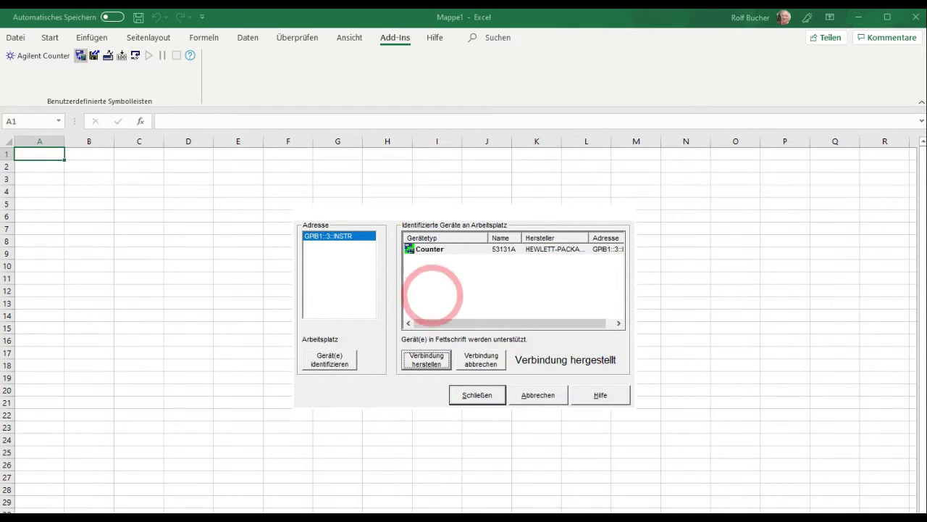
{"action": "left_click", "coordinate": [485, 397]}
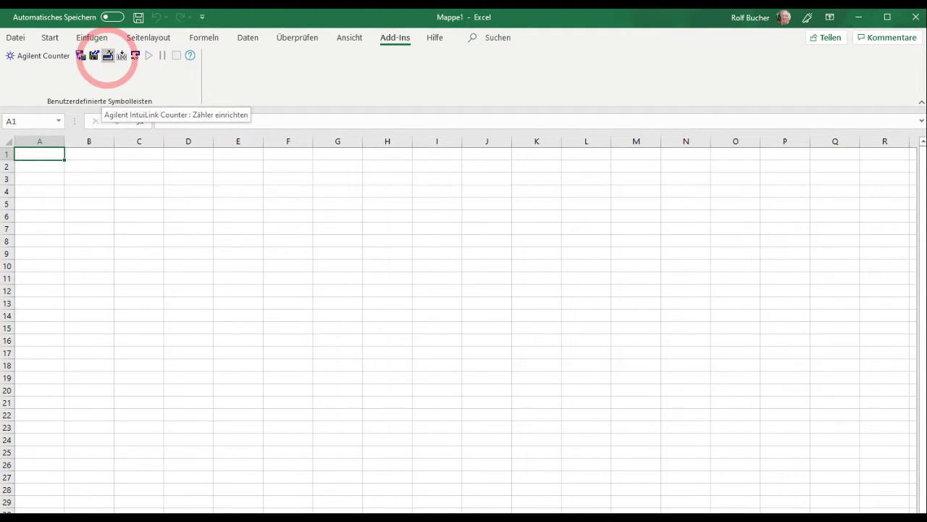
Step: Set the counter measurement to Zeitinterv.: 1:2 with Standardwerte defaults
{"action": "left_click", "coordinate": [107, 56]}
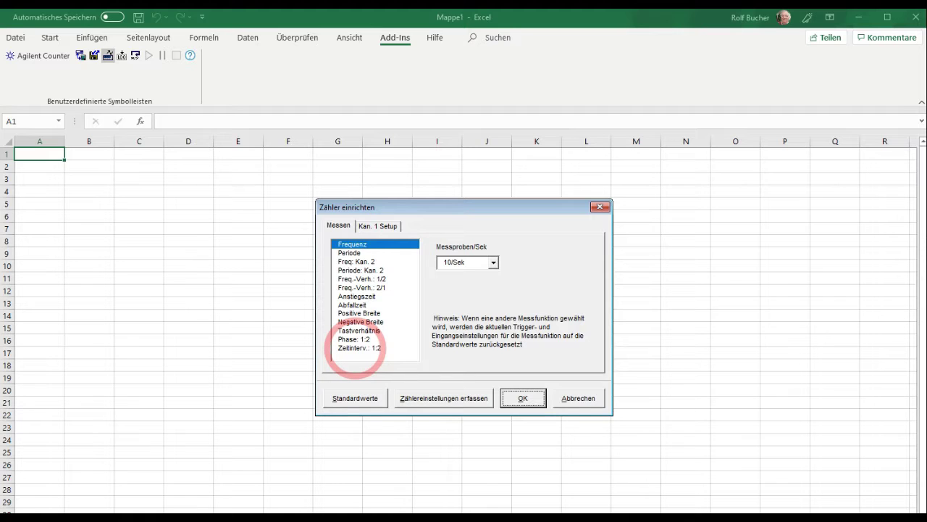
{"action": "left_click", "coordinate": [357, 348]}
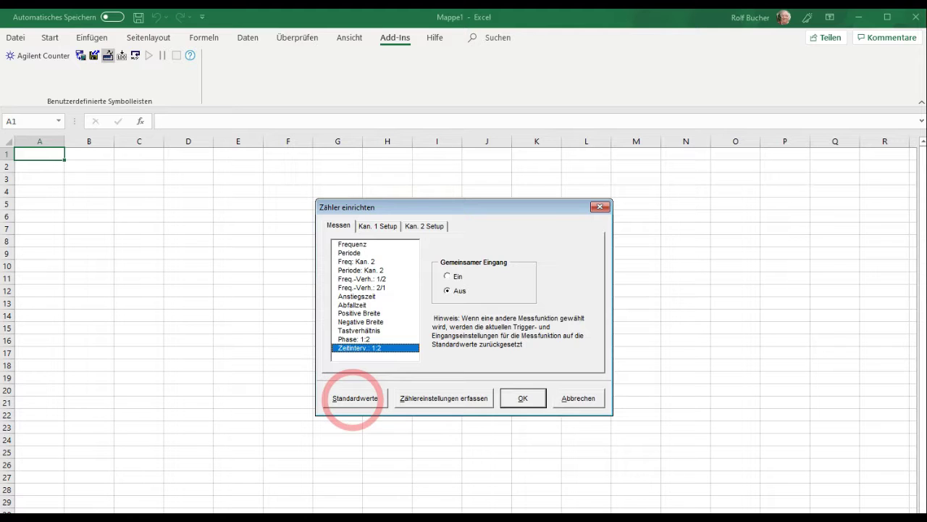
{"action": "left_click", "coordinate": [354, 398]}
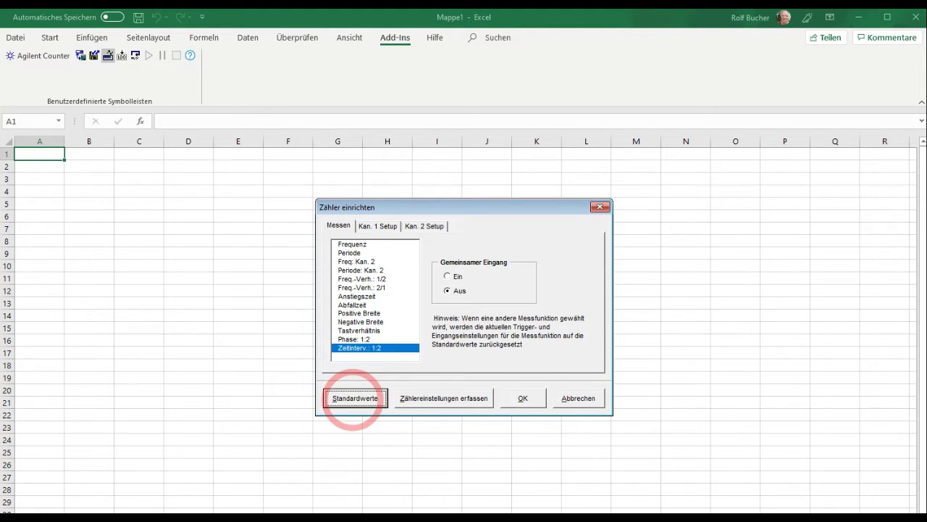
{"action": "left_click", "coordinate": [525, 397]}
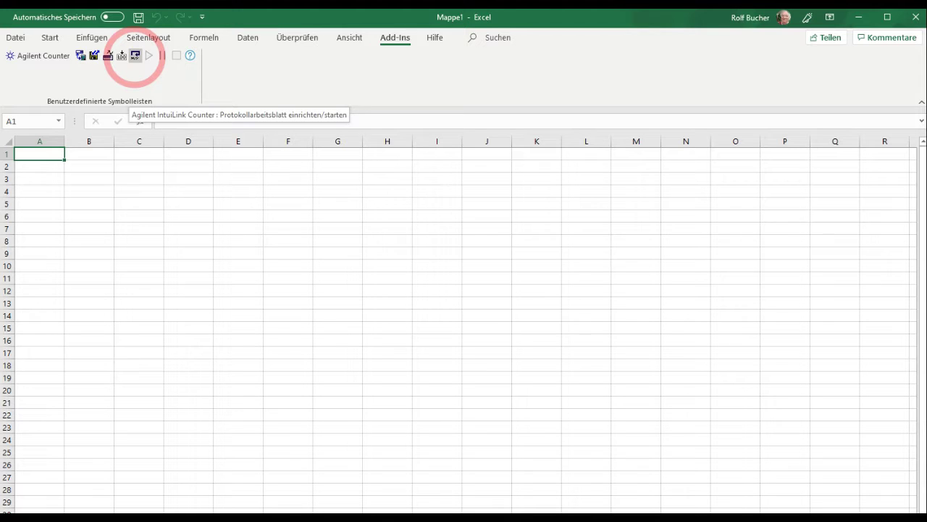
Step: Configure the log for immediate start, 10.0 s interval, 100 samples, with a strip chart
{"action": "left_click", "coordinate": [135, 55]}
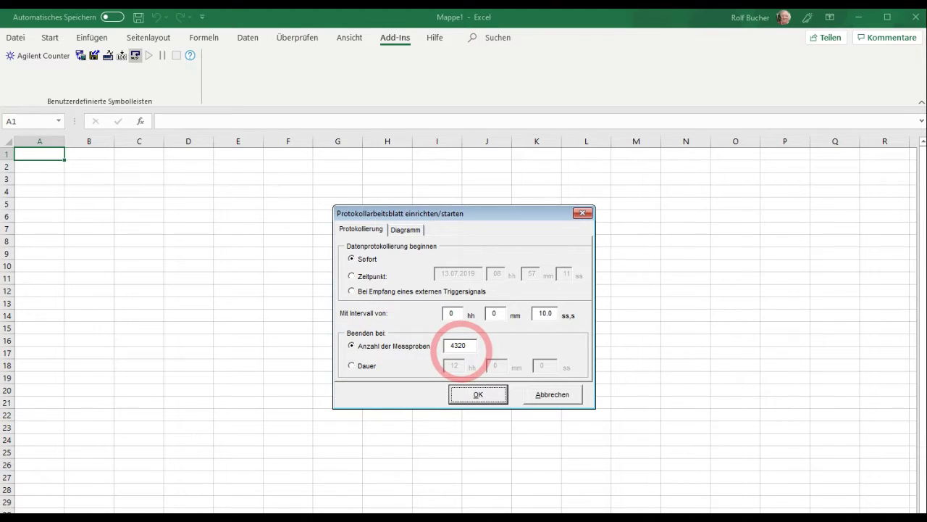
{"action": "left_click_drag", "start_coordinate": [471, 348], "coordinate": [422, 357]}
{"action": "type", "text": "1"}
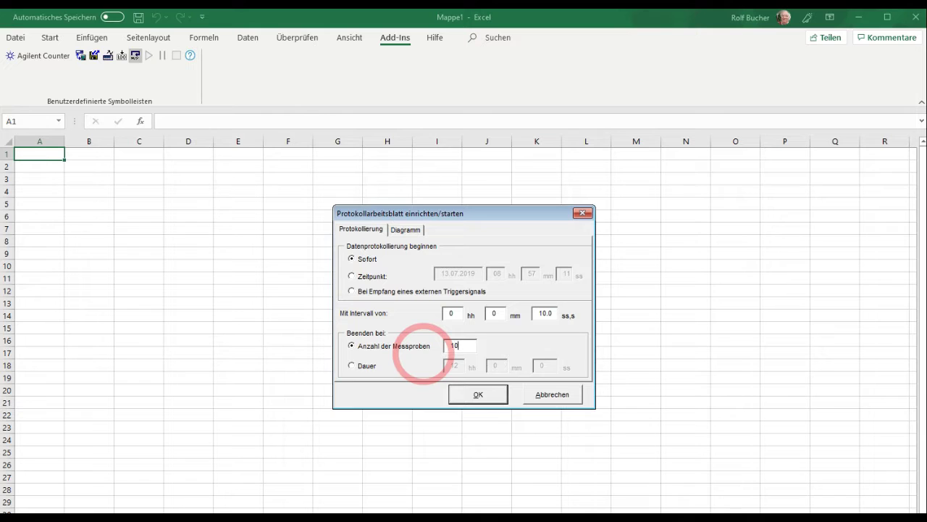
{"action": "type", "text": "0"}
{"action": "left_click", "coordinate": [355, 369]}
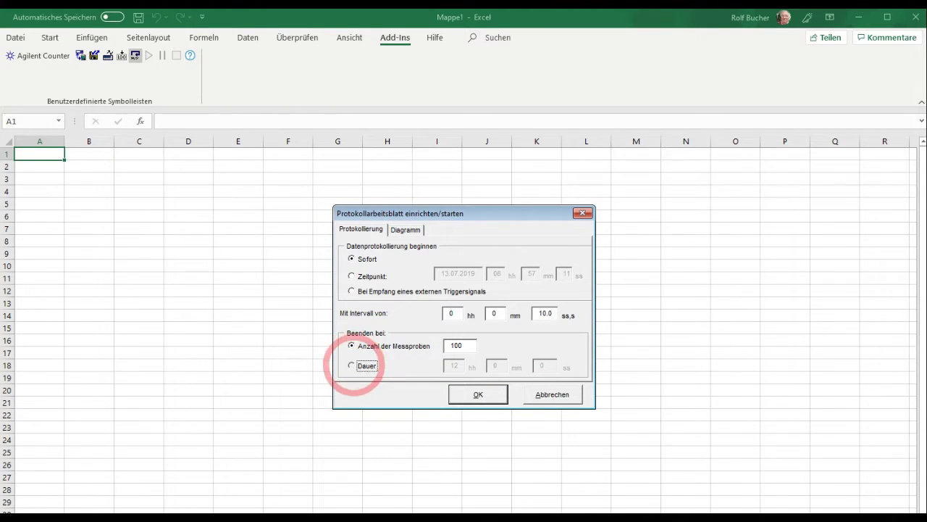
{"action": "left_click", "coordinate": [454, 365]}
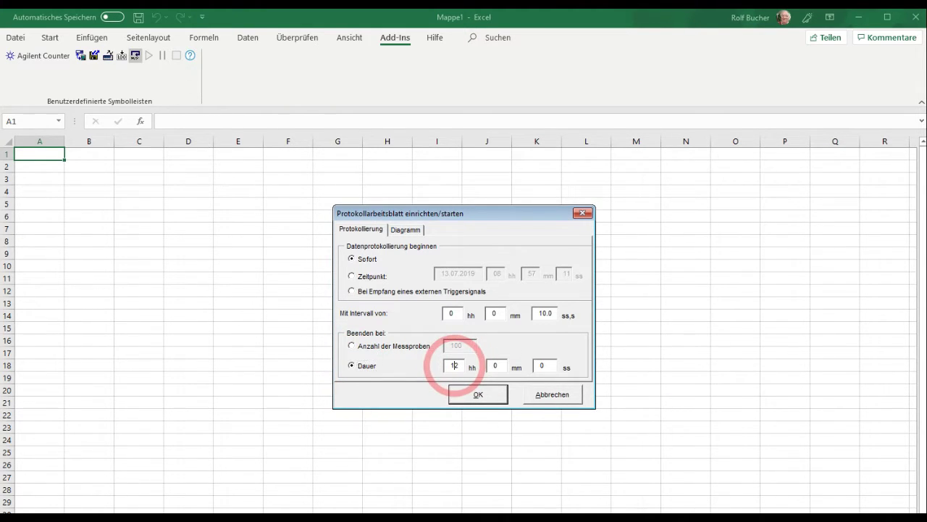
{"action": "double_click", "coordinate": [444, 366]}
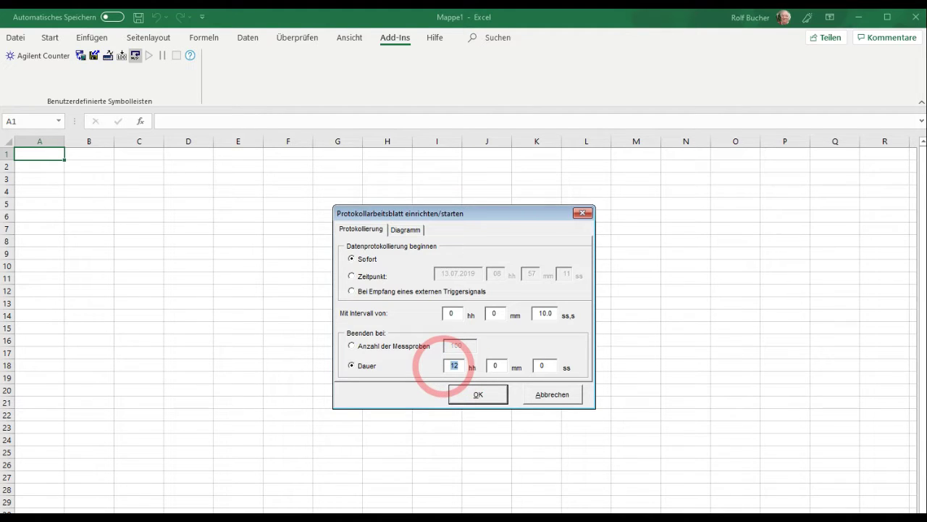
{"action": "type", "text": "0"}
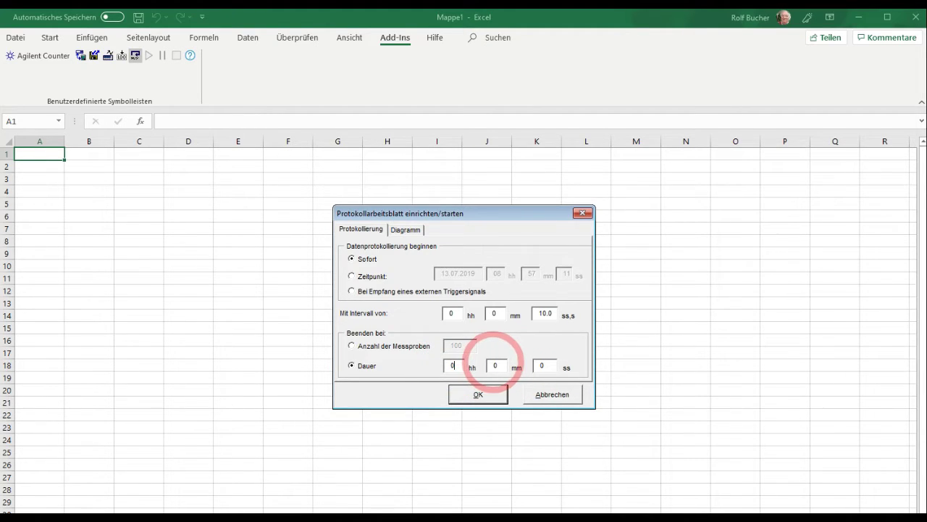
{"action": "double_click", "coordinate": [495, 365]}
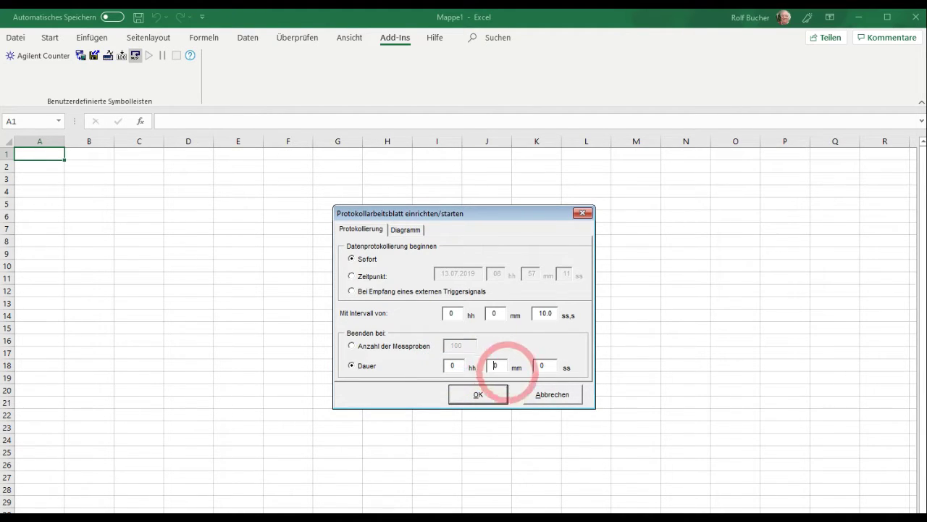
{"action": "type", "text": "10"}
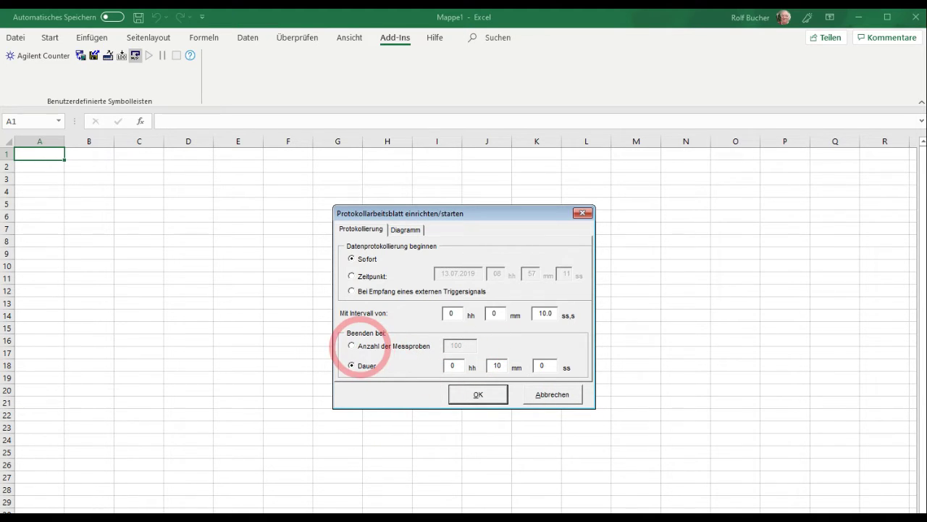
{"action": "left_click", "coordinate": [352, 346]}
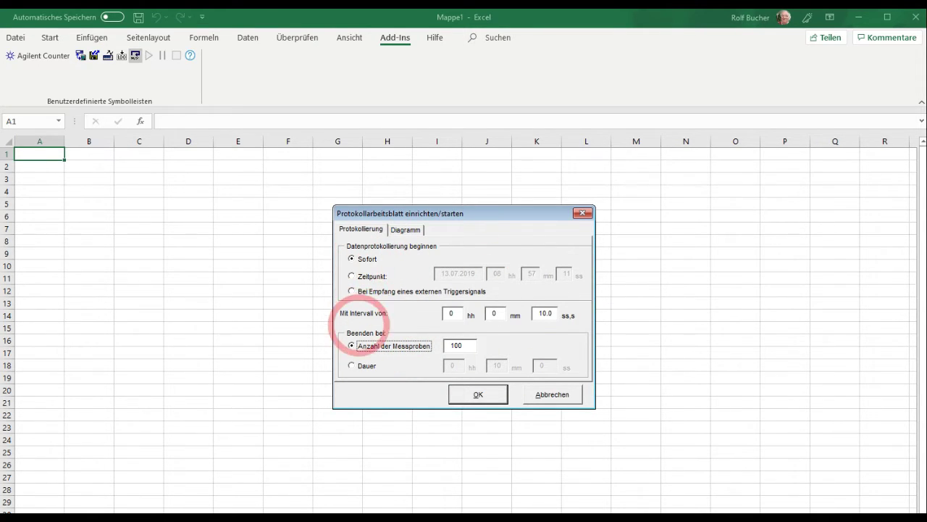
{"action": "left_click", "coordinate": [406, 230]}
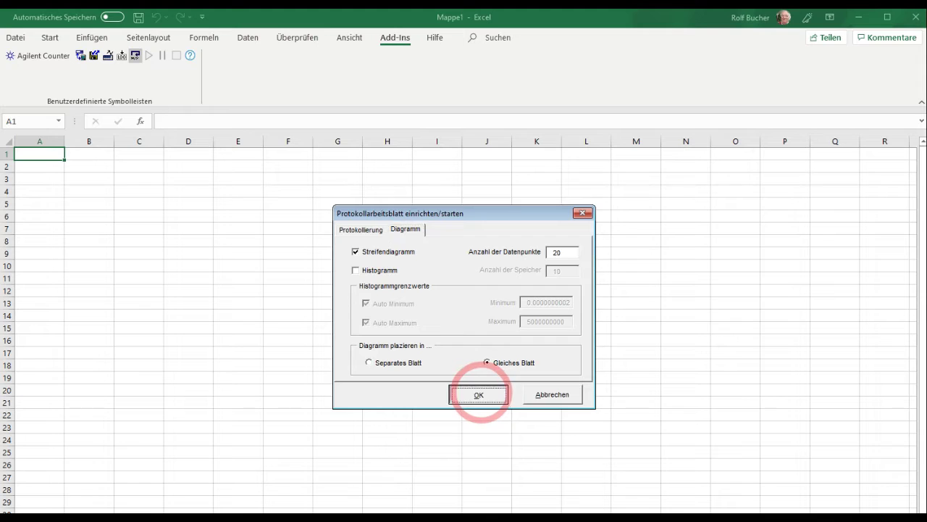
Step: Start data logging and move the strip chart slightly up and to the right
{"action": "left_click", "coordinate": [479, 395]}
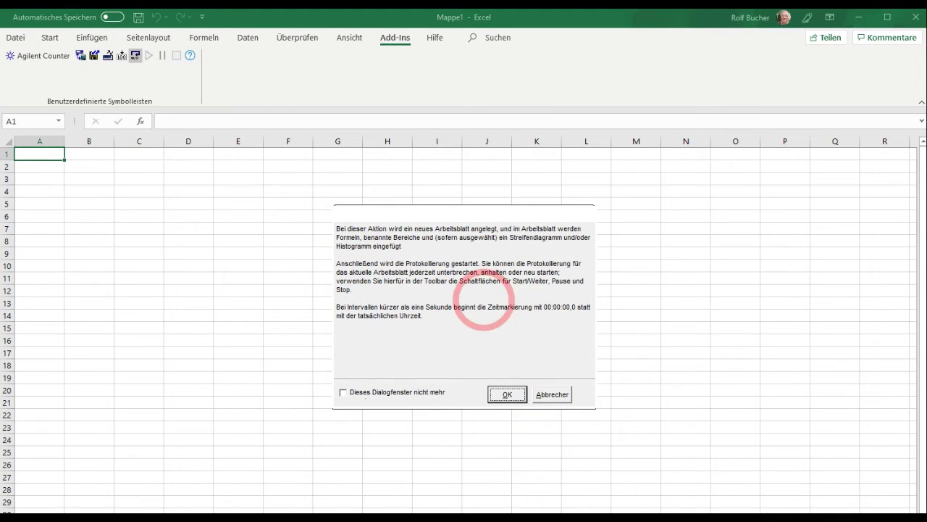
{"action": "left_click", "coordinate": [508, 394]}
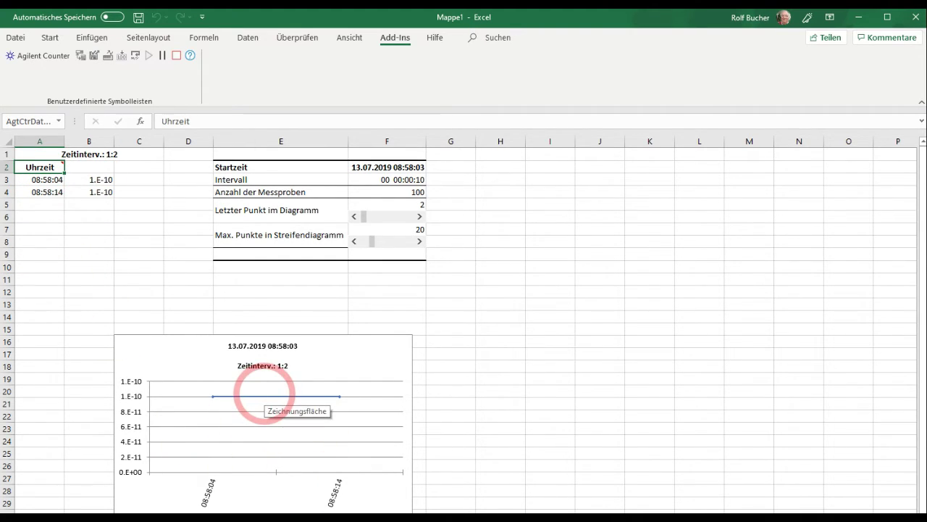
{"action": "left_click_drag", "start_coordinate": [269, 335], "coordinate": [311, 286]}
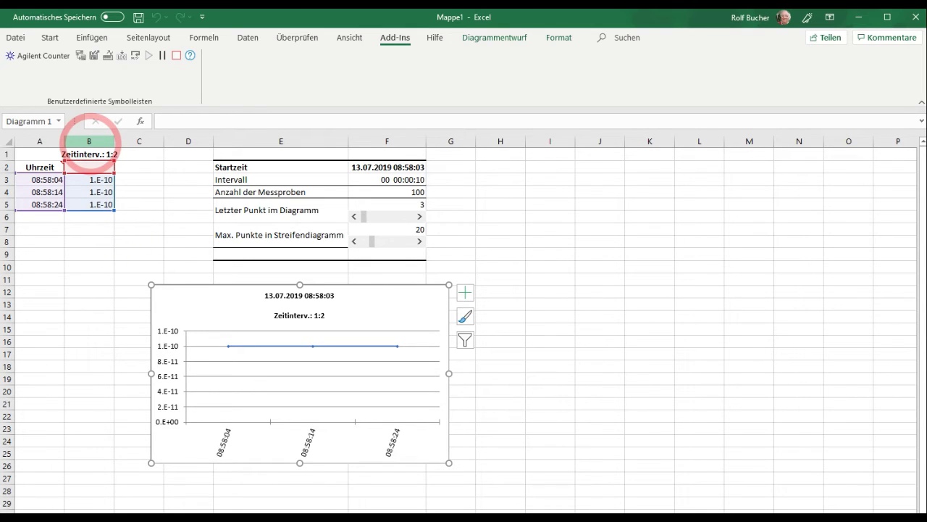
Step: Apply the Wissenschaft (scientific) number format to column B
{"action": "right_click", "coordinate": [90, 141]}
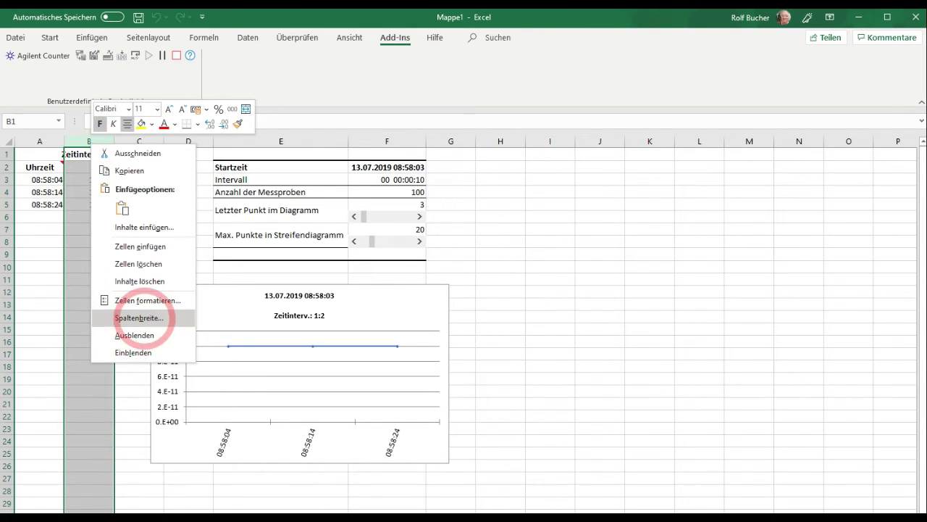
{"action": "left_click", "coordinate": [146, 299]}
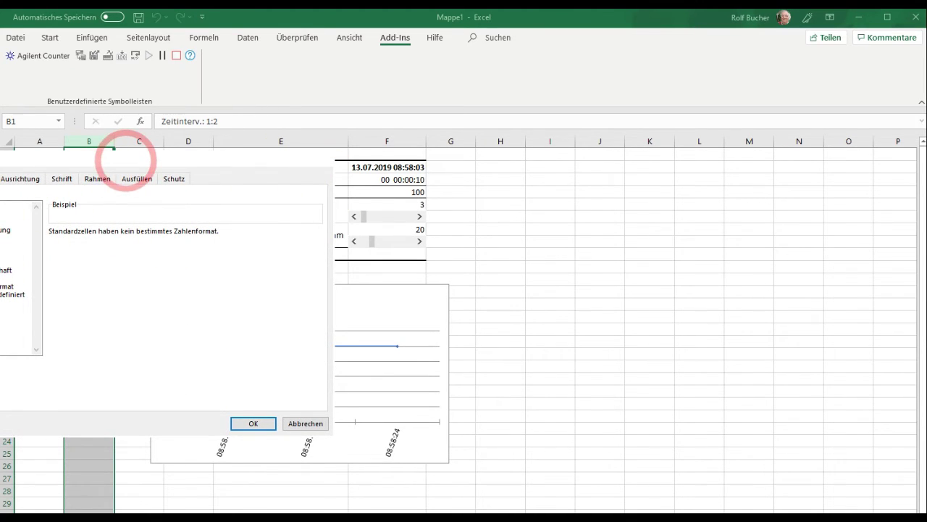
{"action": "left_click_drag", "start_coordinate": [128, 150], "coordinate": [257, 150]}
{"action": "left_click", "coordinate": [121, 268]}
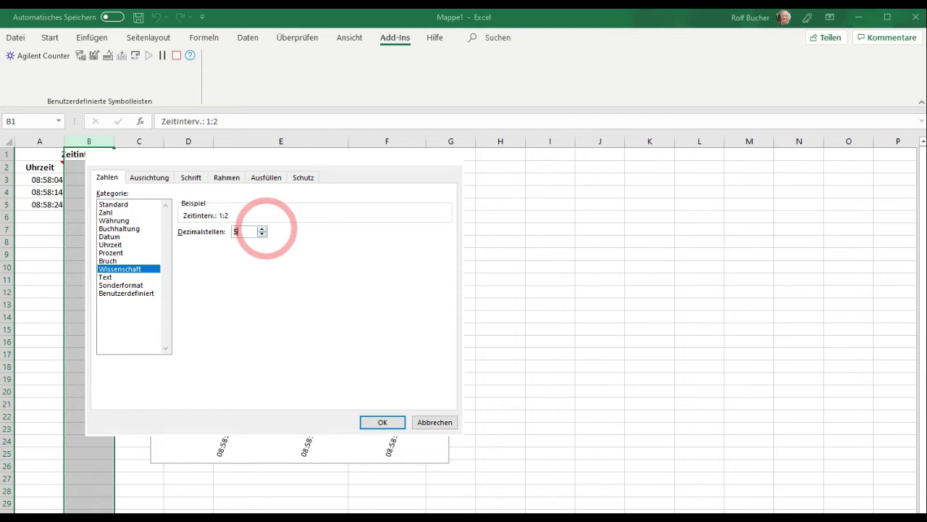
{"action": "left_click", "coordinate": [381, 421]}
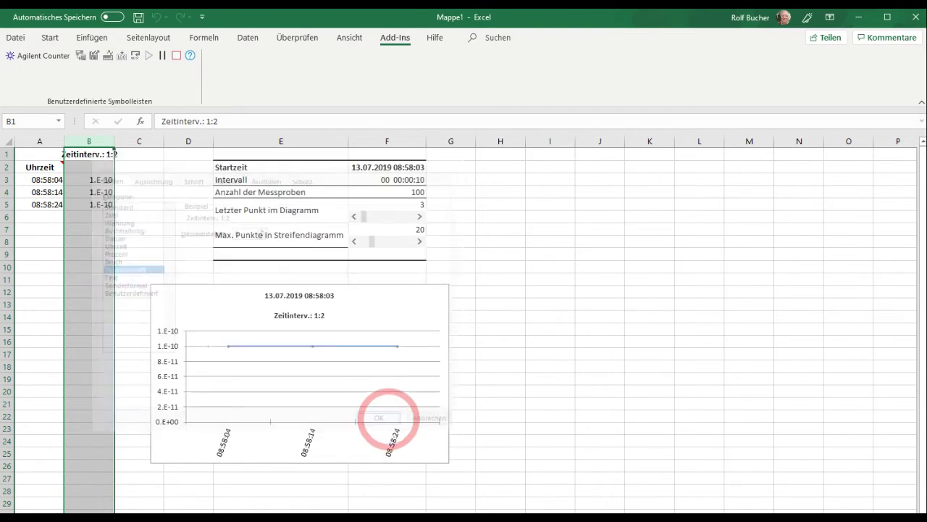